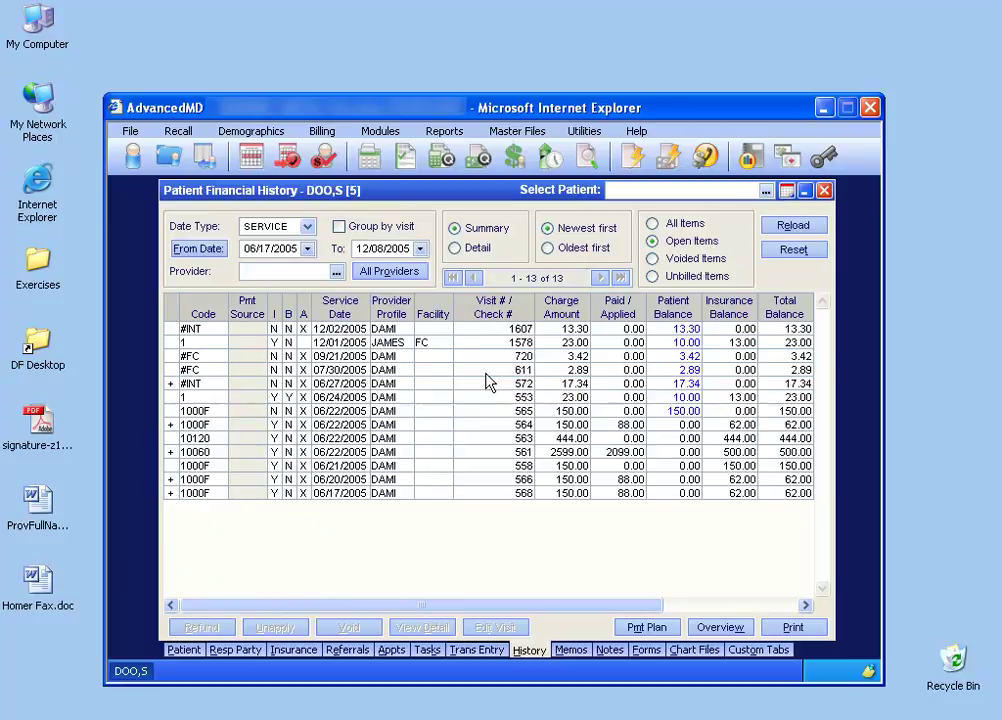
Unapply the PI insurance payment from the 10060 charge in the patient's financial history and select the resulting unapplied payment
click(171, 452)
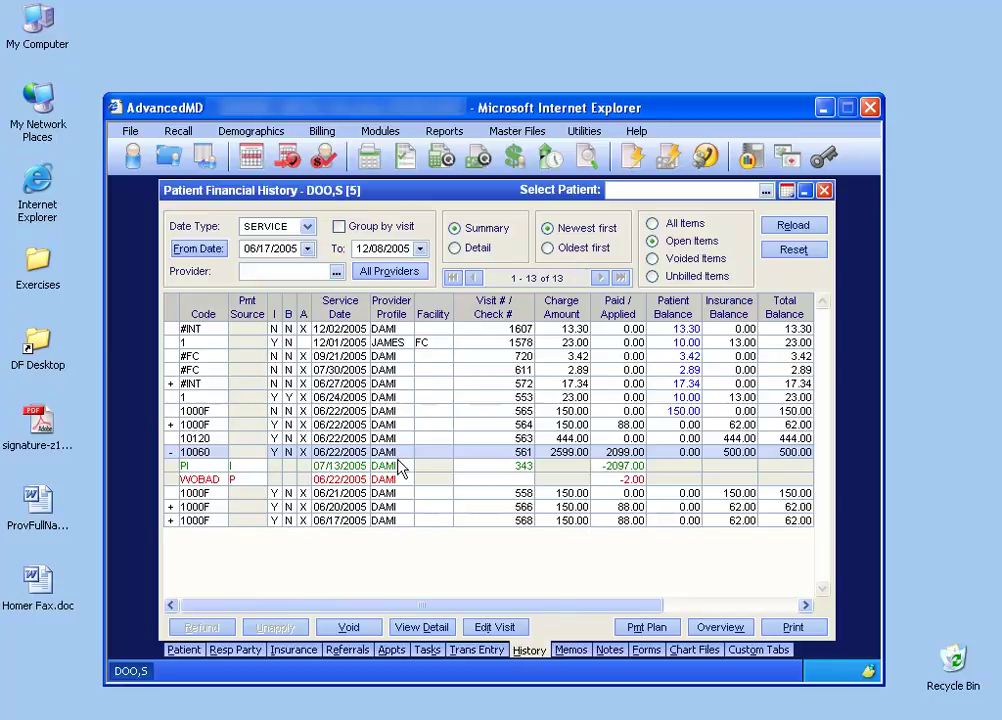
click(300, 466)
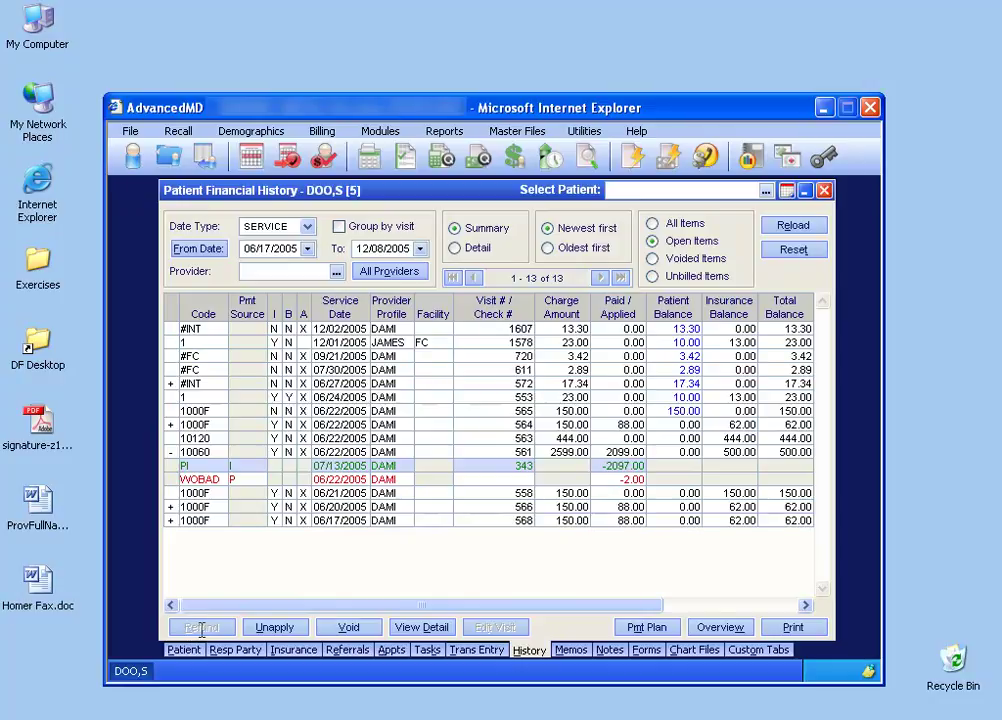
click(274, 630)
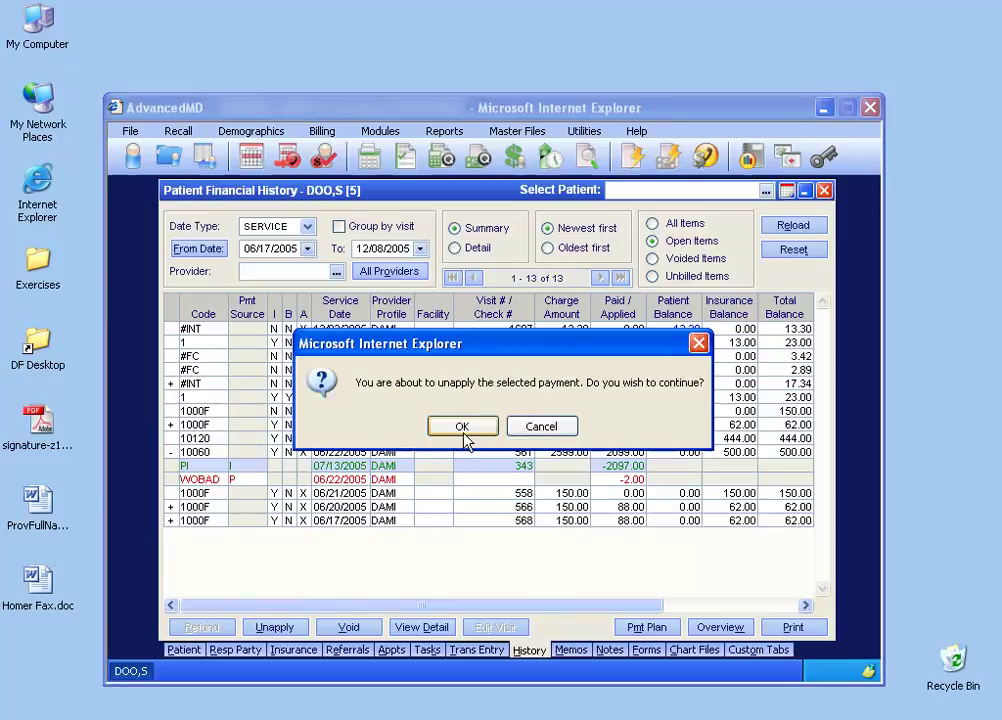
click(464, 431)
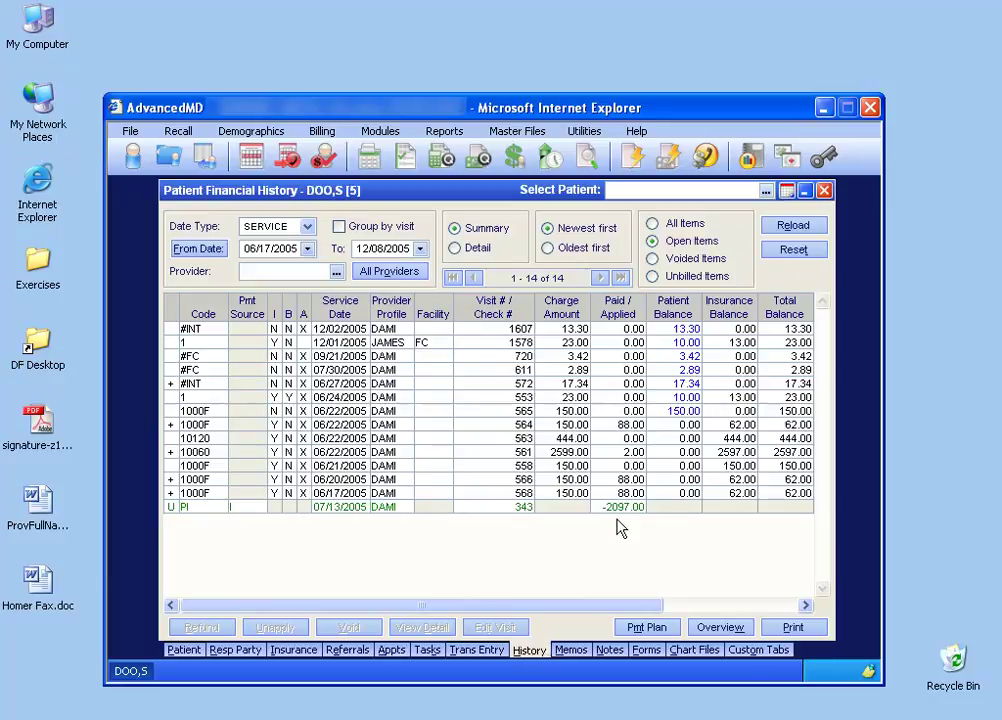
click(514, 508)
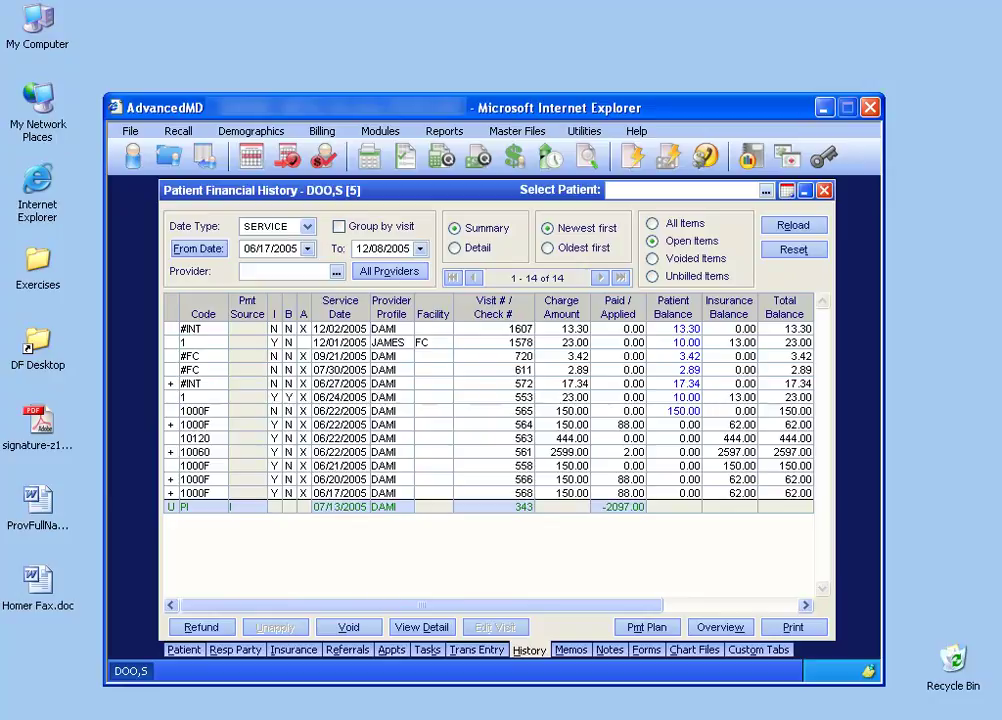
Start a payment entry with Unapplied Insurance as the source and use the 2097.00 PI money dated 07/13/2005
click(469, 652)
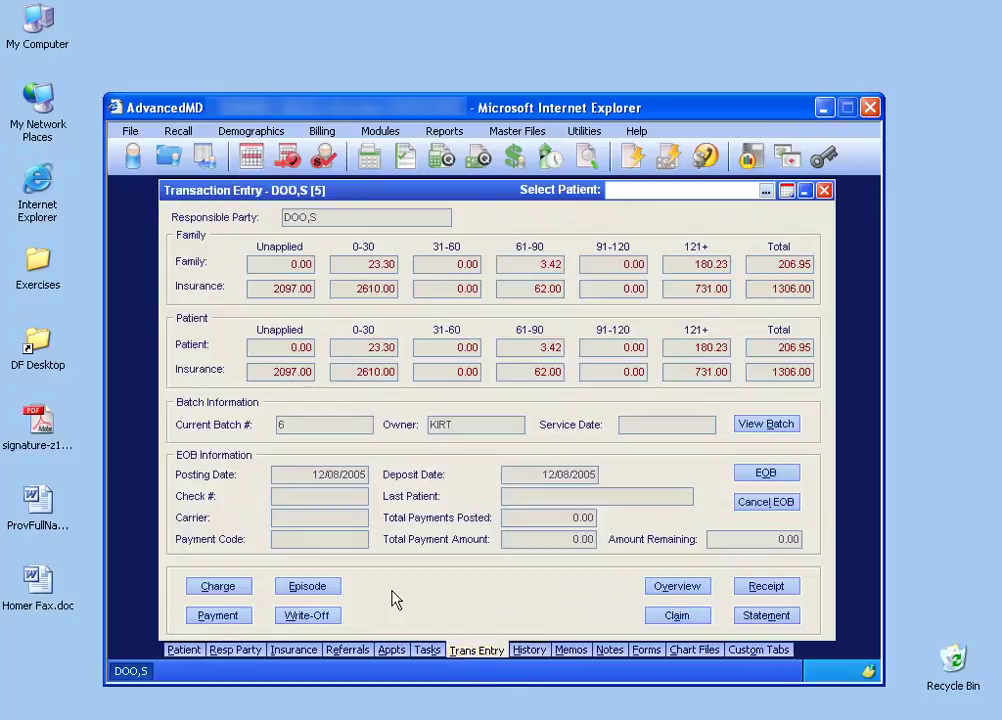
click(220, 615)
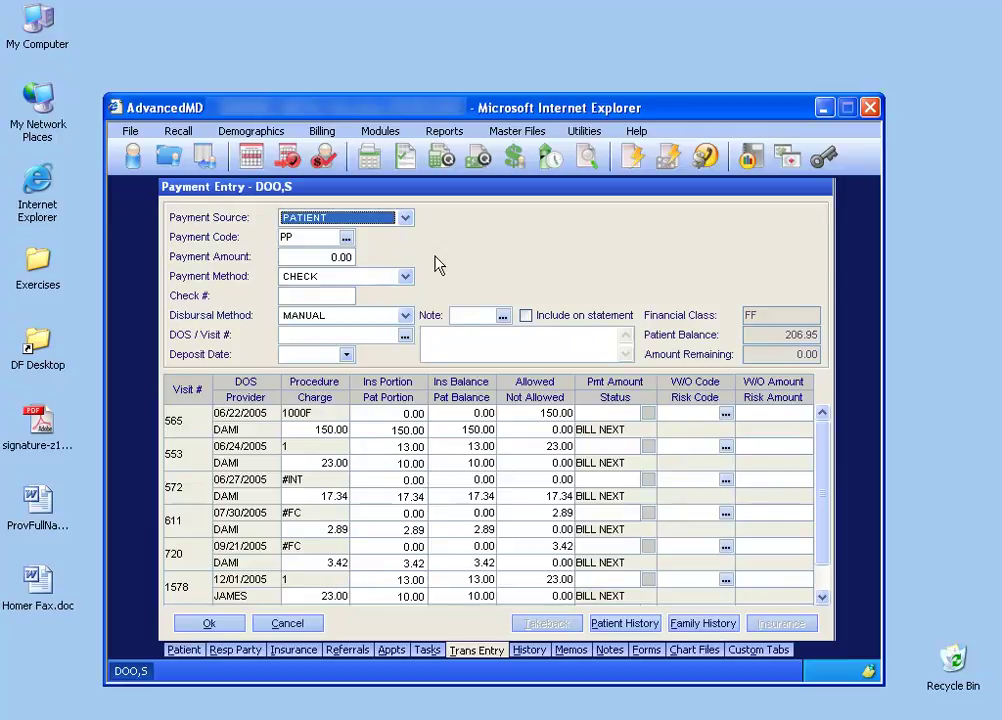
click(406, 219)
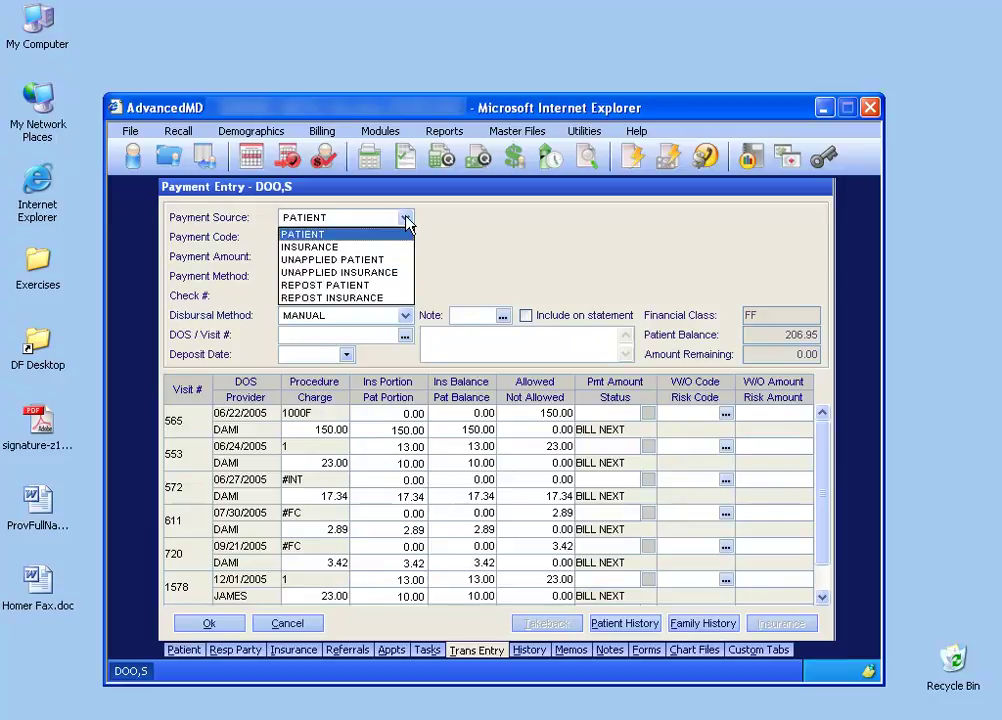
click(399, 272)
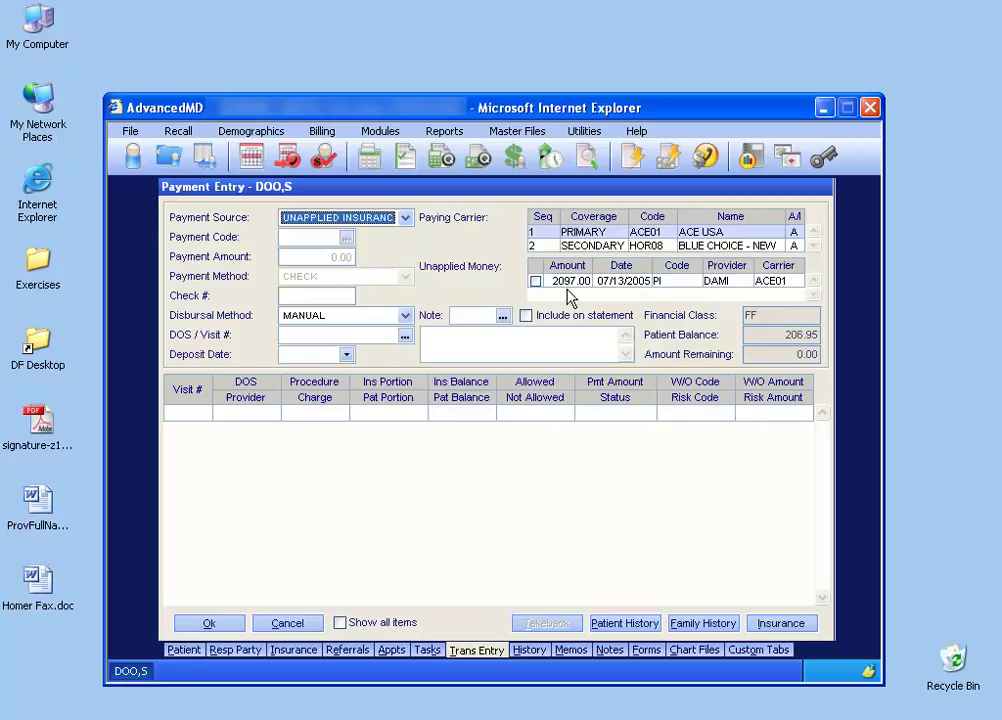
click(534, 282)
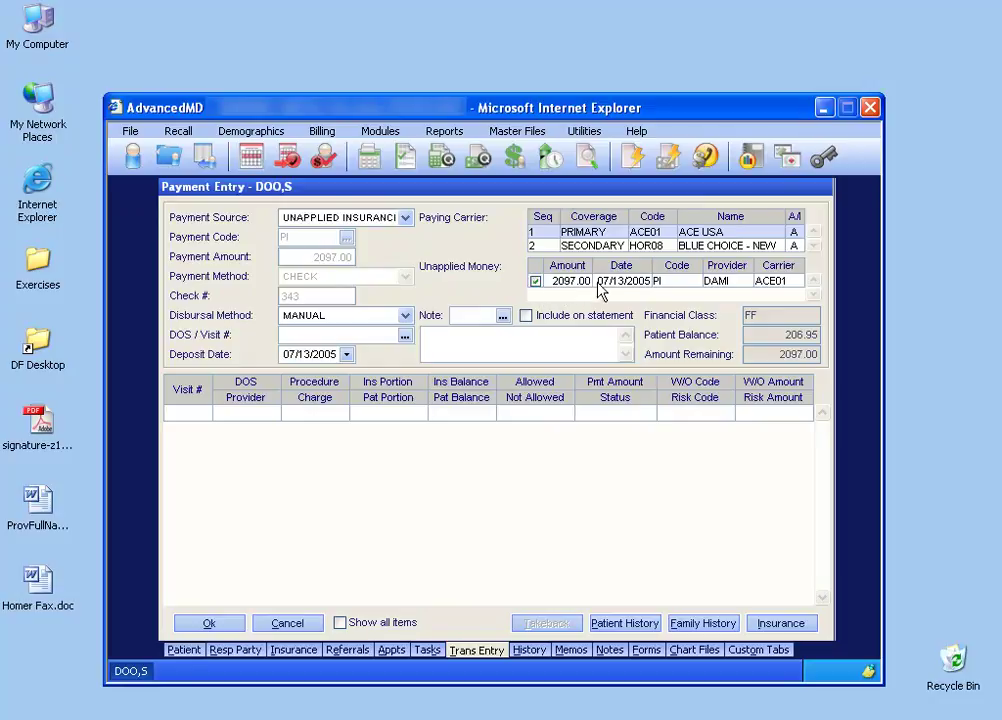
Load the charges of the STANDARD episode into the payment entry
click(405, 338)
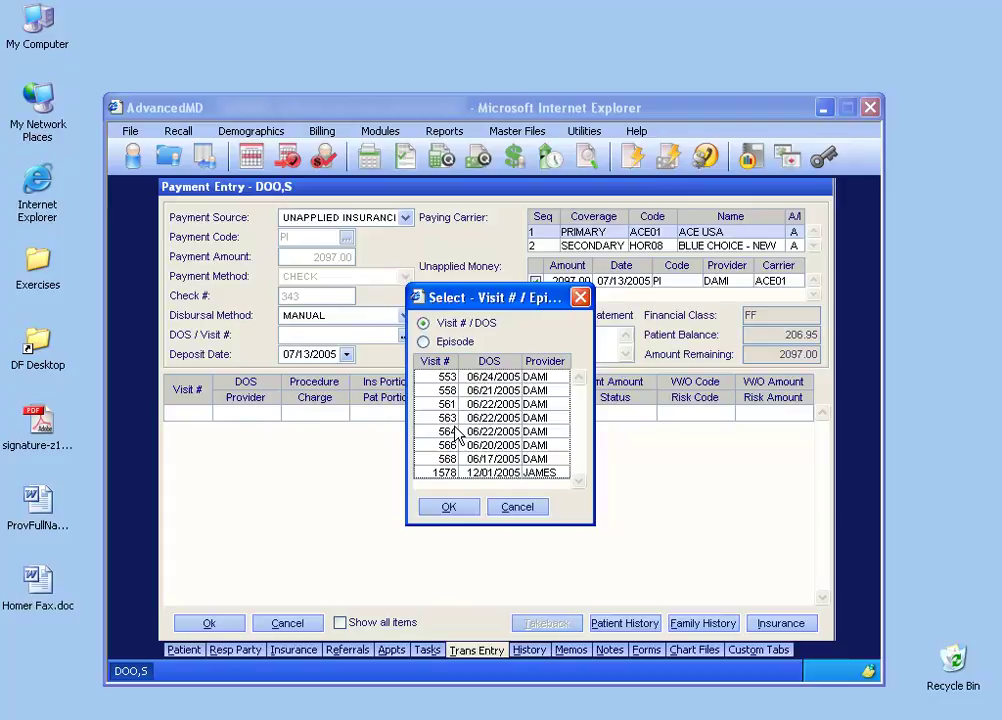
click(424, 342)
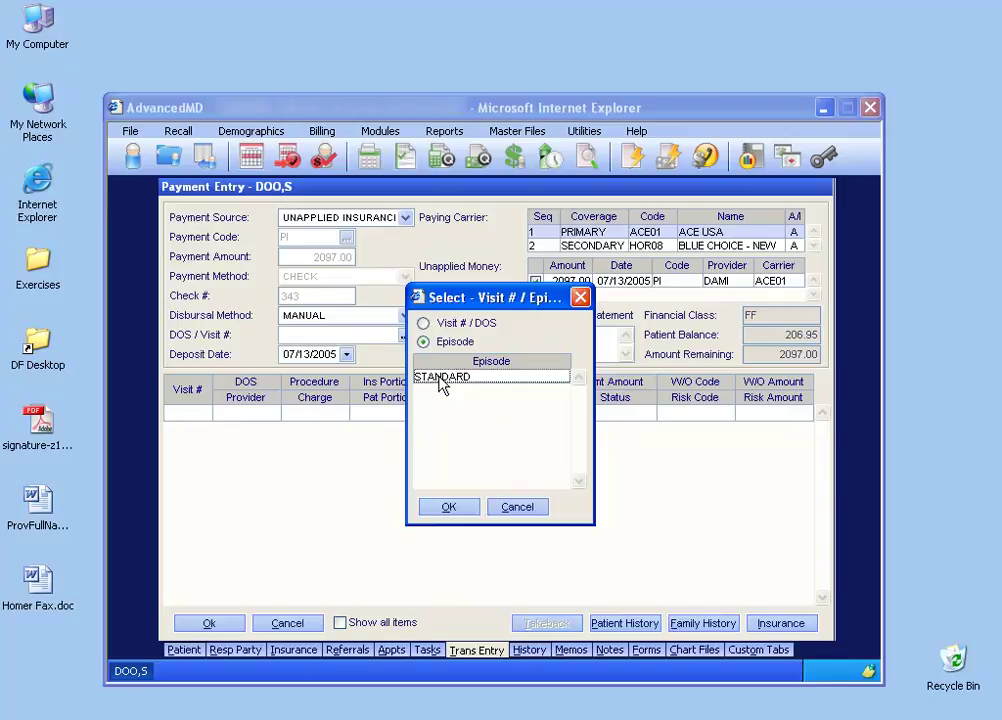
double_click(441, 380)
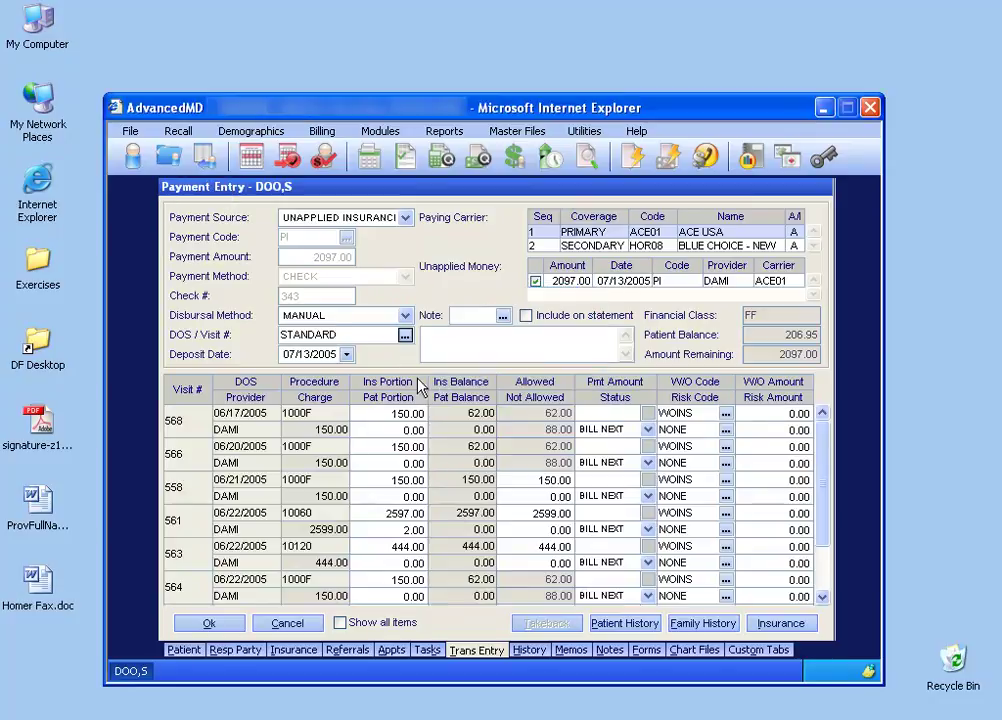
Enter a payment amount of 1000.00 for the 10060 charge dated 06/22/2005
click(827, 512)
drag(827, 512, 828, 470)
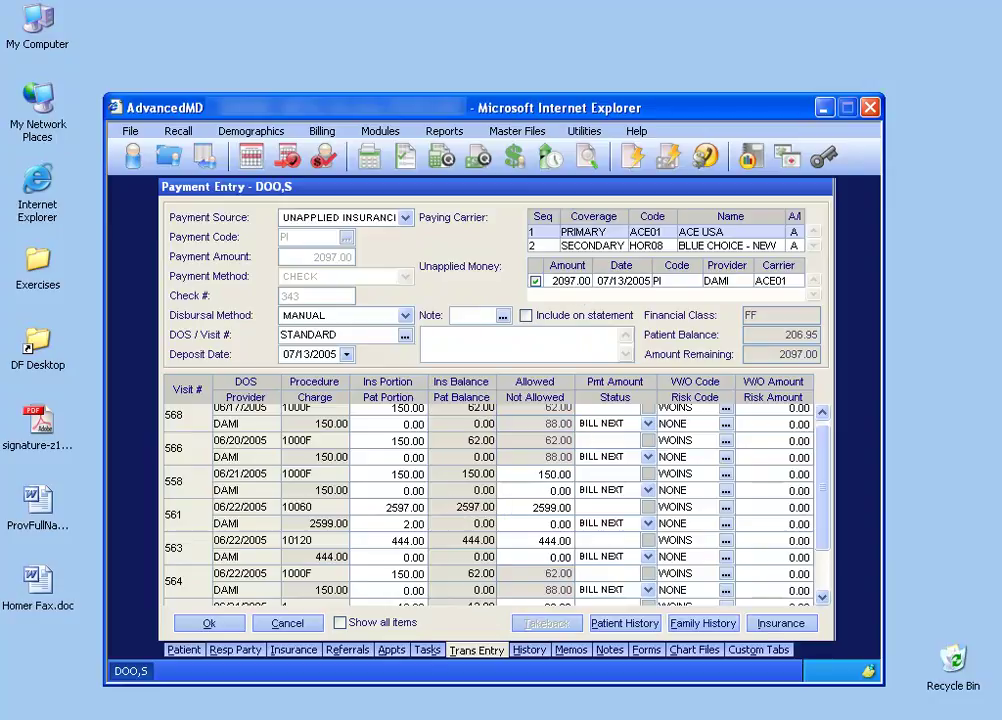
click(591, 508)
text(1000)
key(Tab)
click(648, 507)
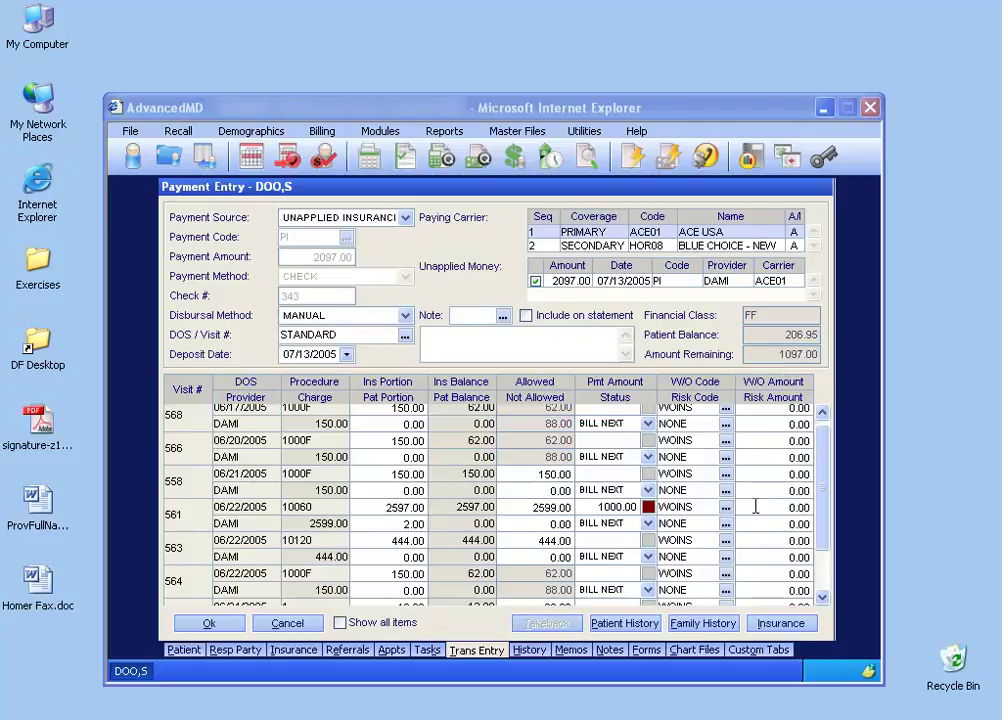
Write off 1097.00 on the 10060 charge under WOINS and post the payment, leaving the remaining money unapplied
click(793, 507)
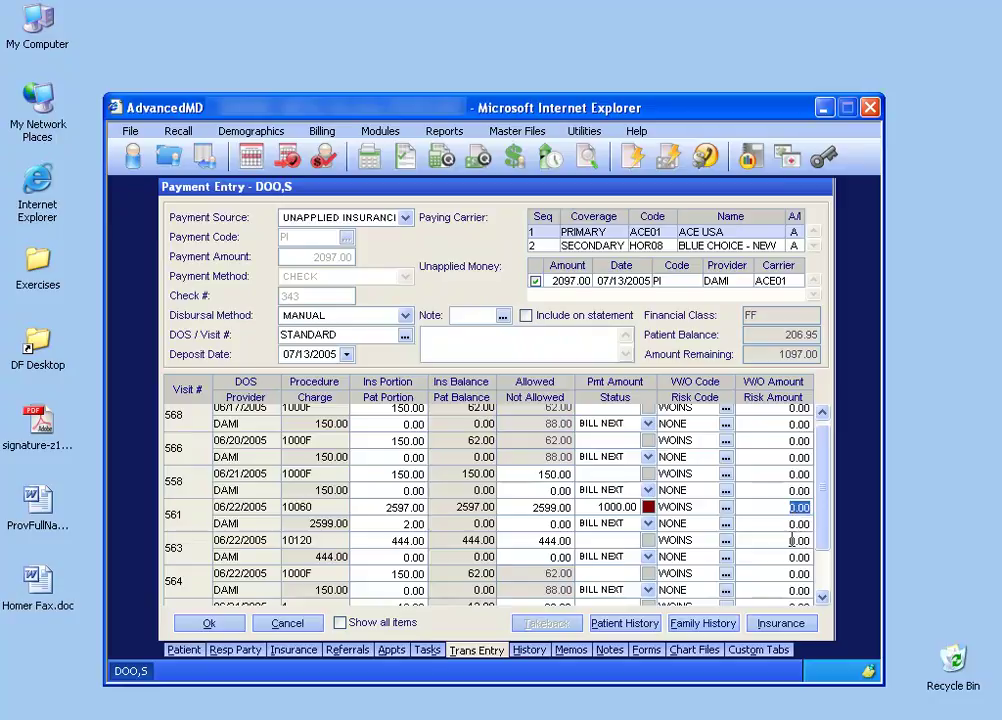
text(1097)
key(Tab)
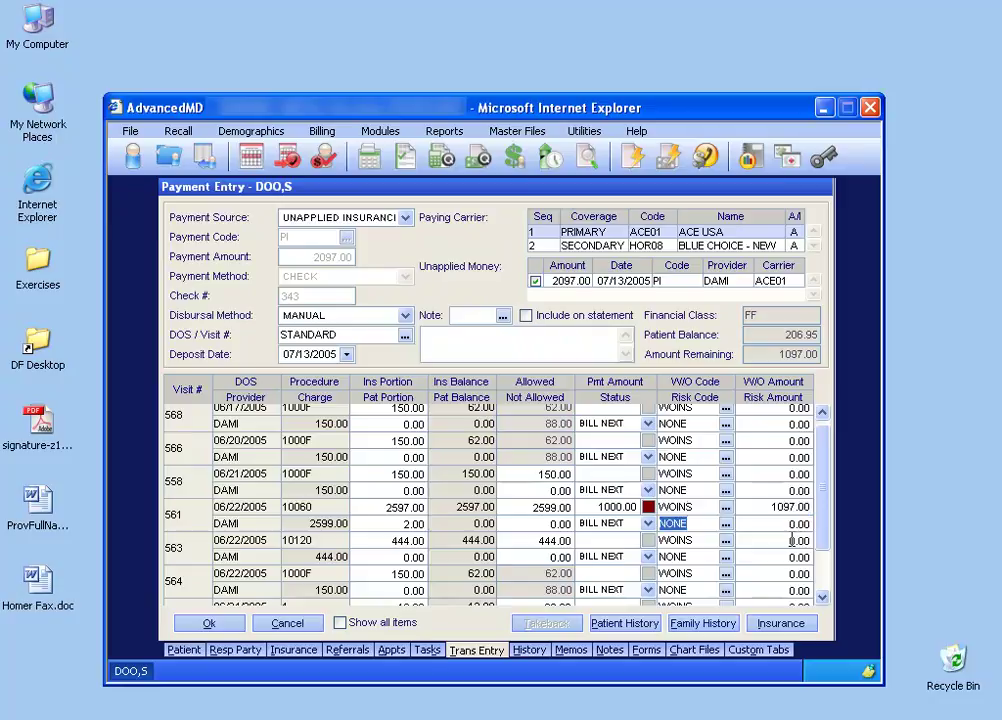
click(700, 506)
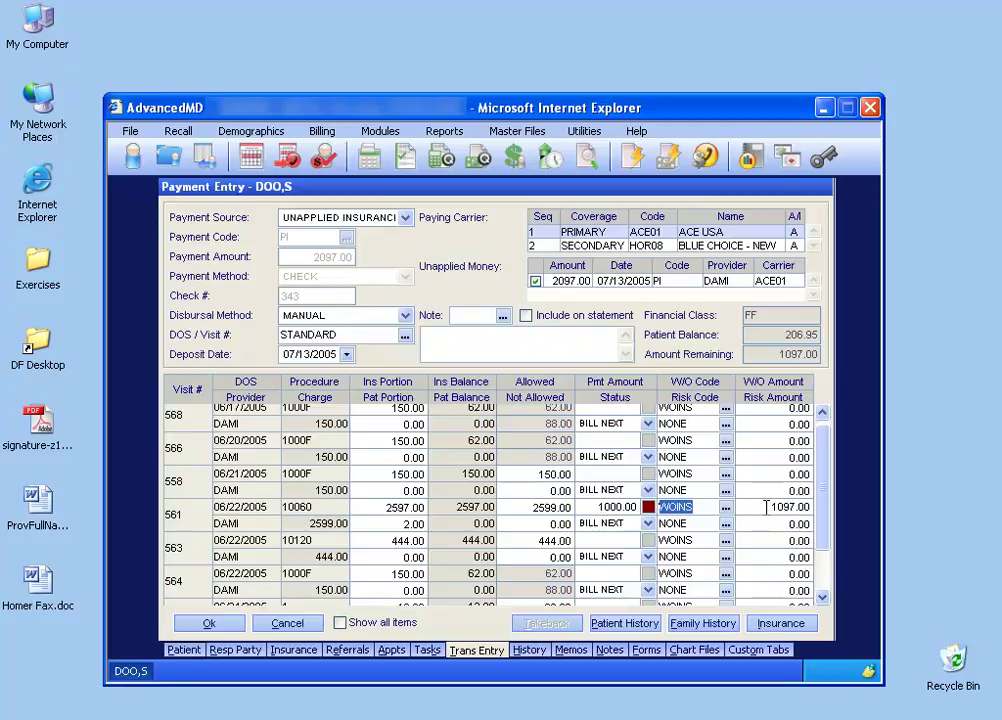
click(210, 624)
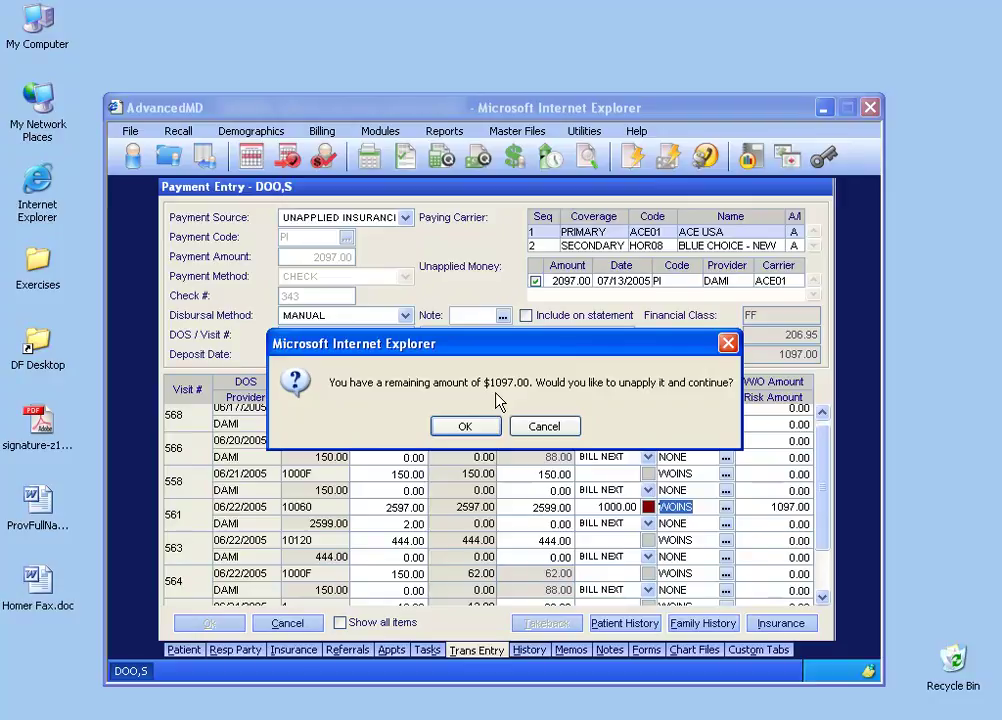
click(465, 426)
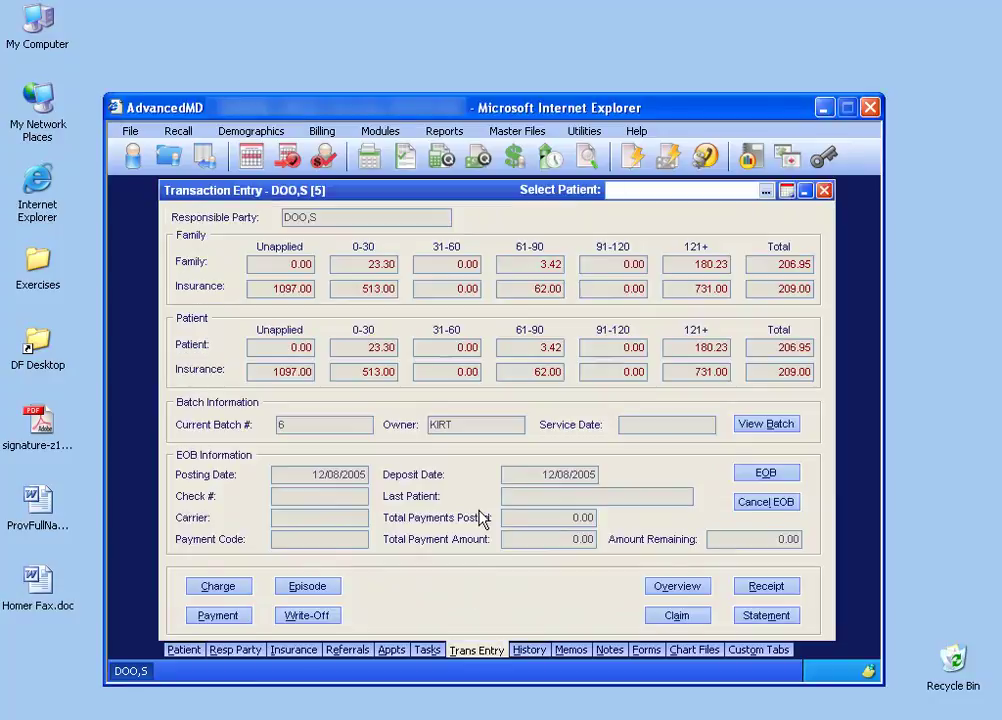
Review the payments and write-offs under the 10060 charge in the patient's financial history
click(530, 650)
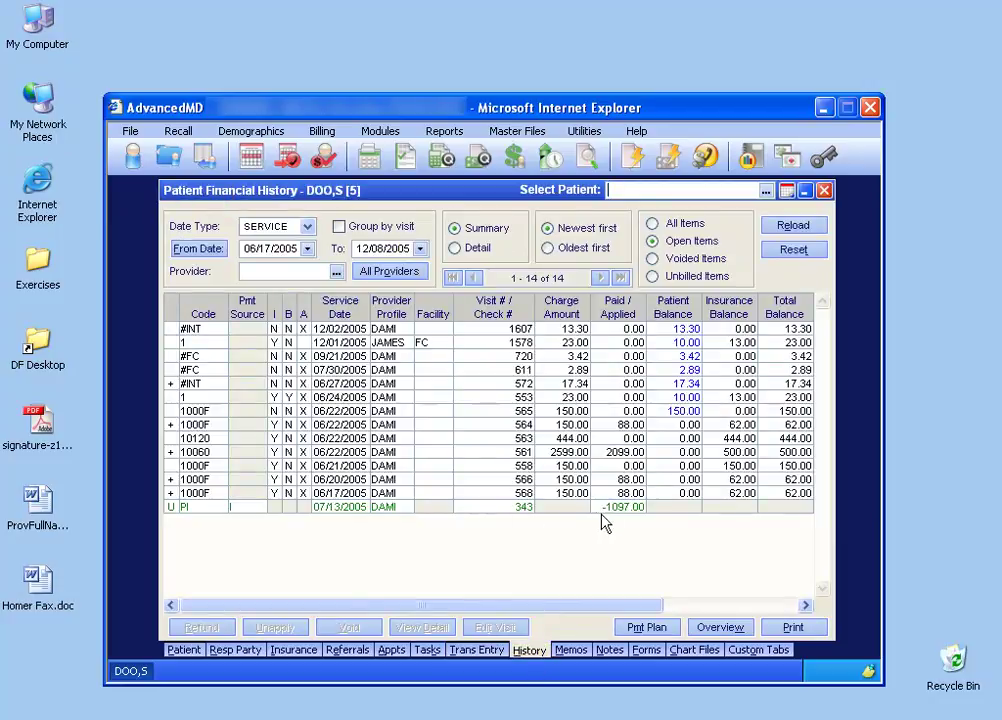
click(171, 453)
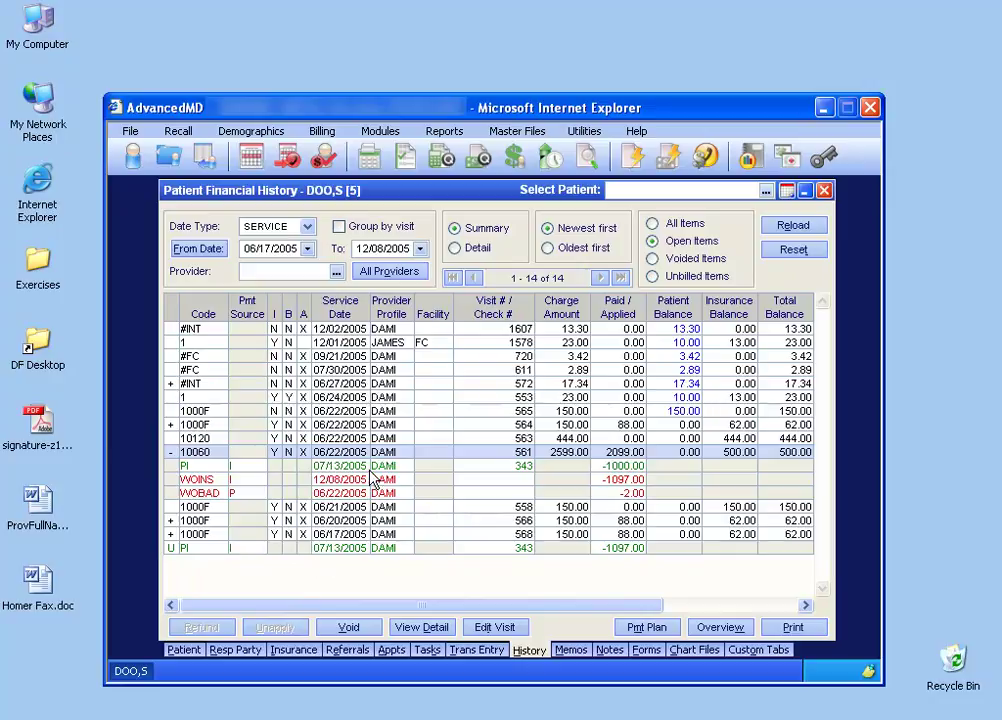
click(437, 467)
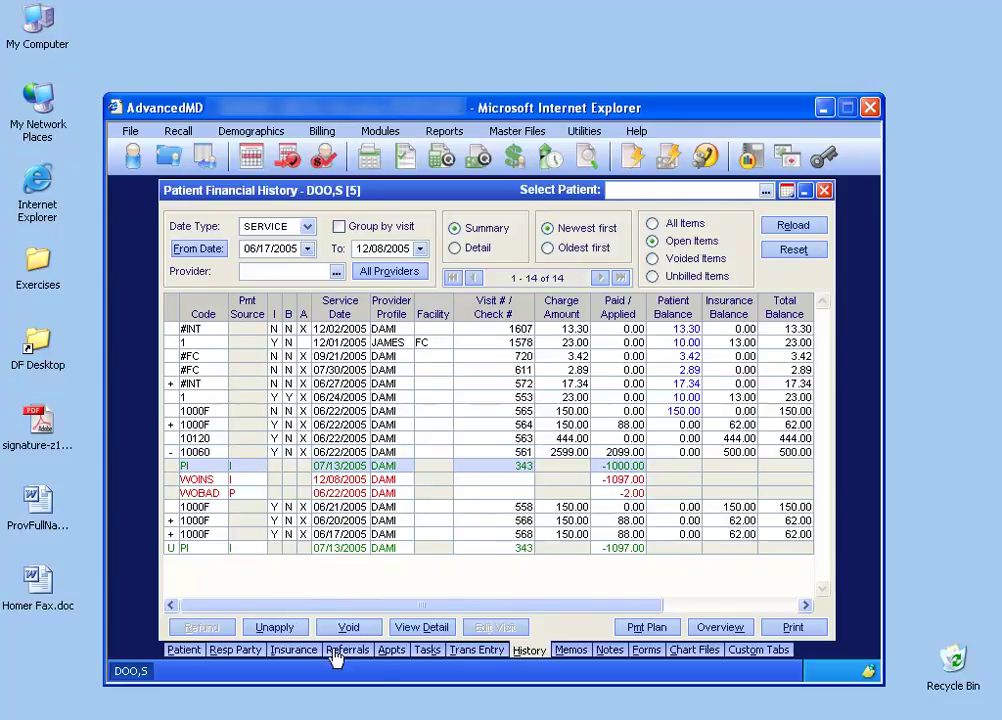
Check the remaining unapplied insurance money in a new payment entry and cancel the entry
click(473, 651)
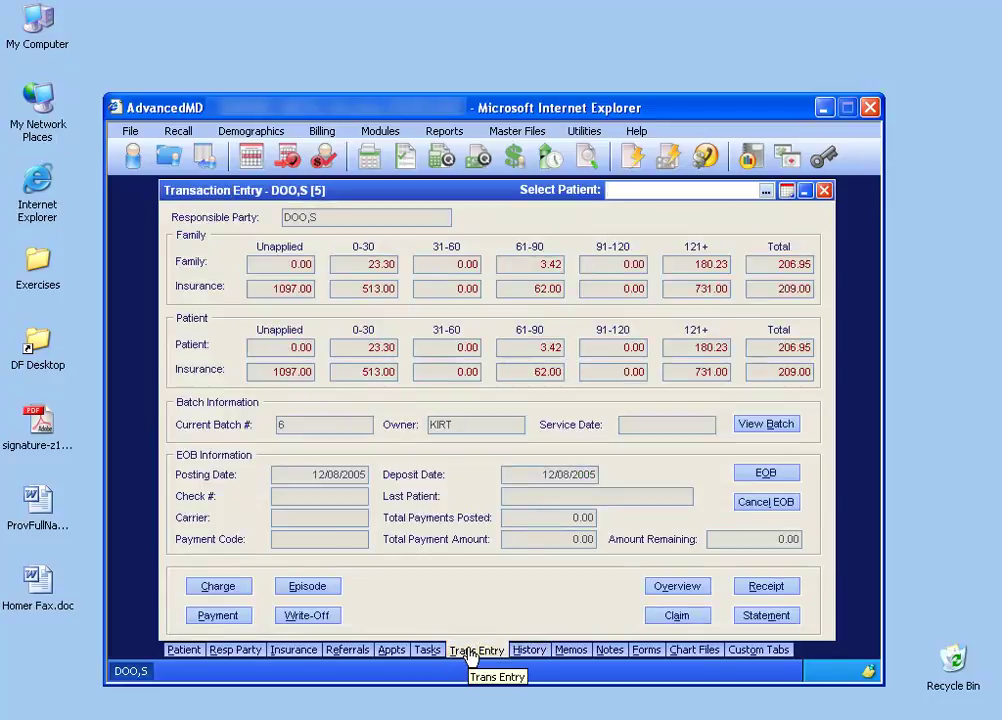
click(218, 615)
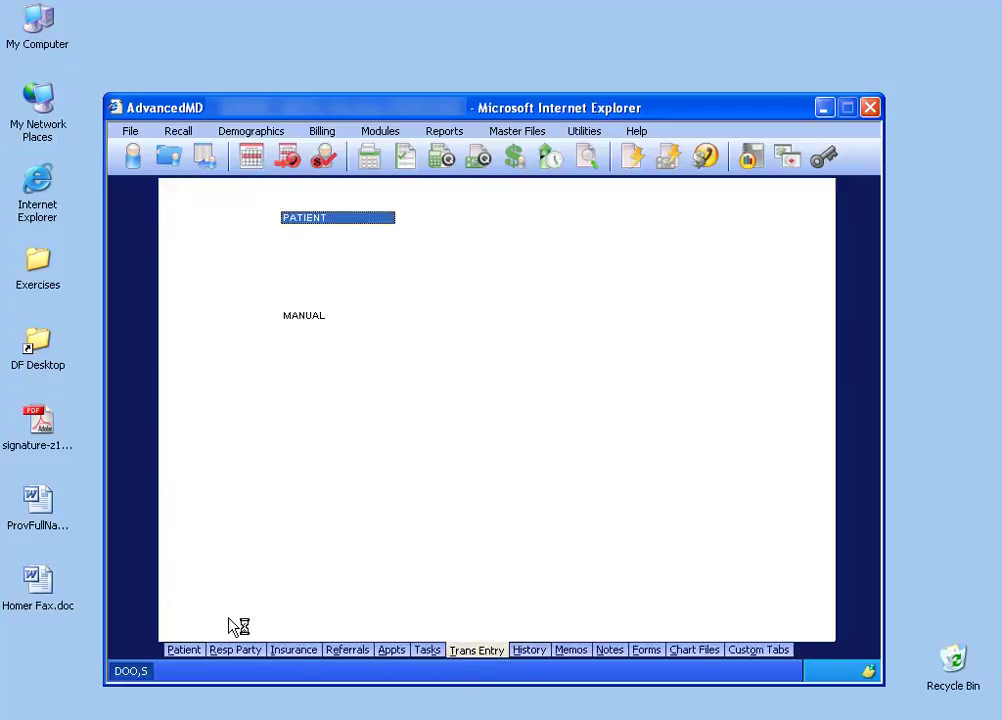
click(404, 219)
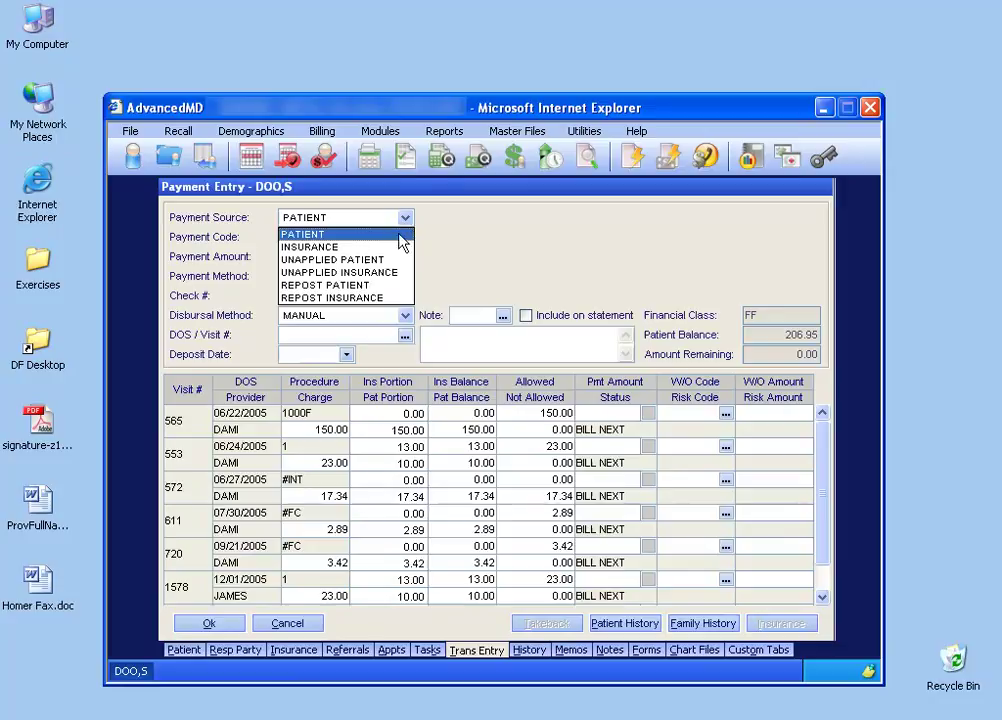
click(398, 272)
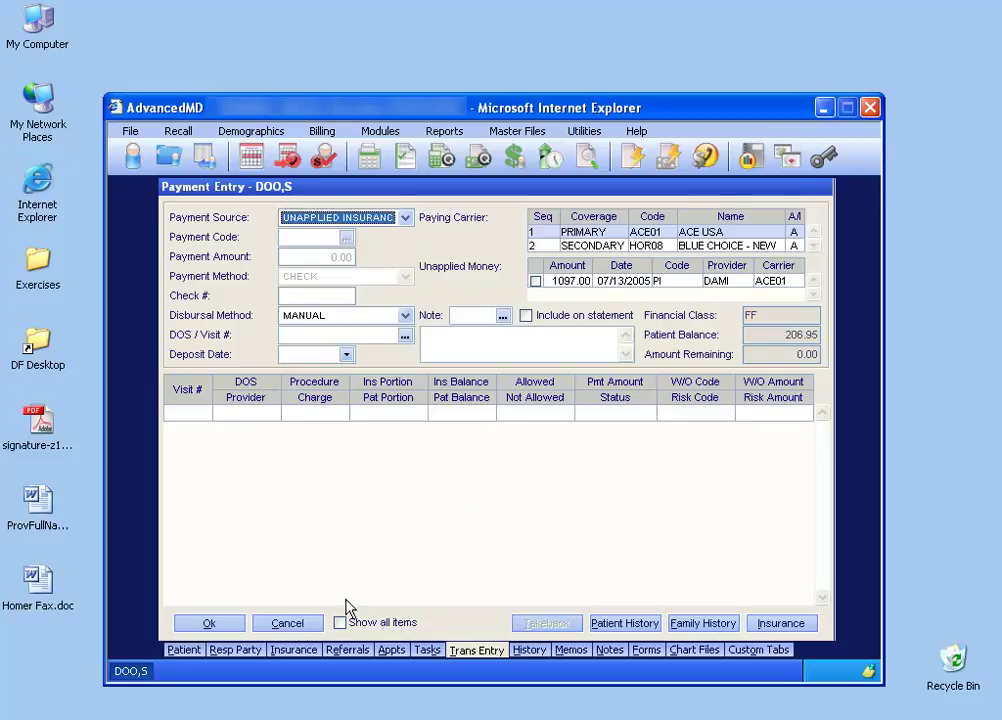
click(312, 624)
Refund the unapplied PI insurance payment from the financial history with the note INSURANCE OVERPAID
click(530, 651)
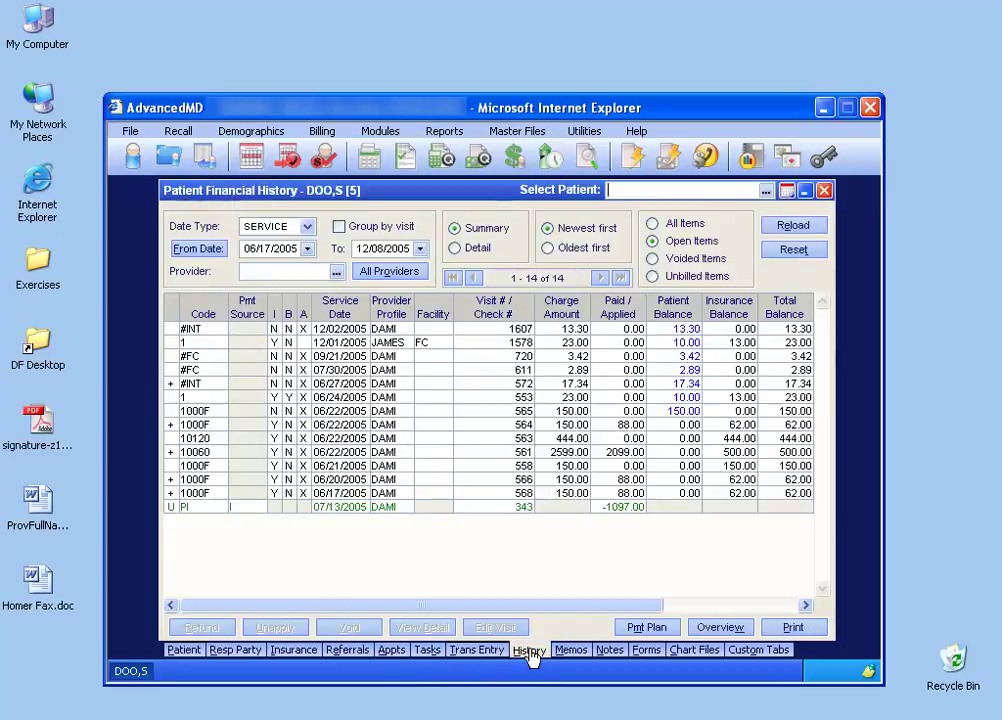
click(301, 507)
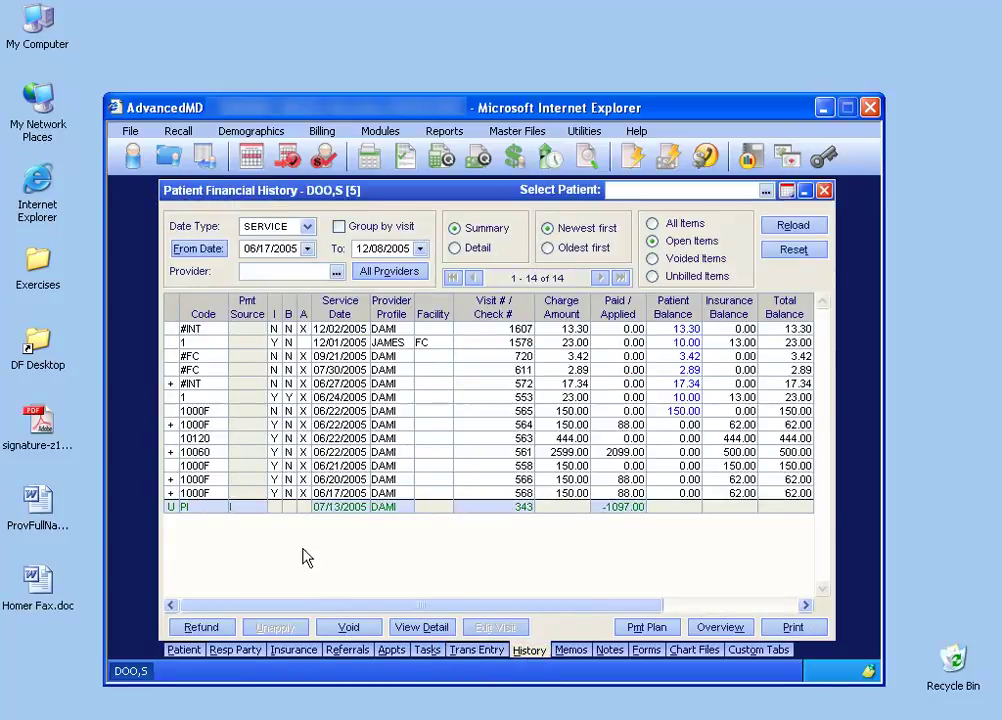
click(203, 630)
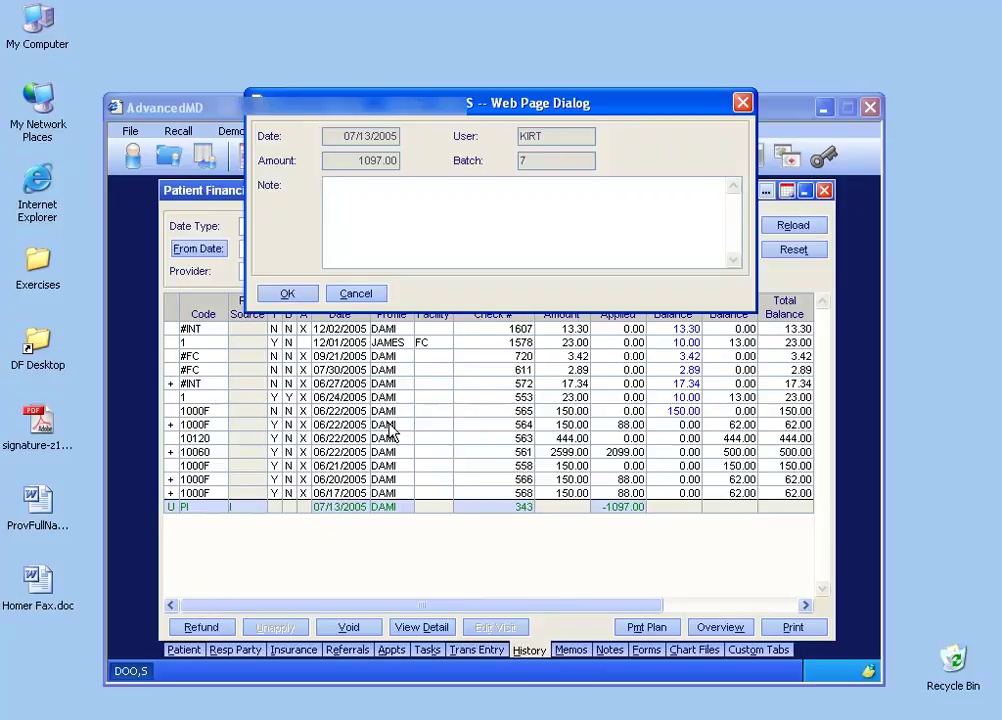
text(INSURANCE OVERPAID)
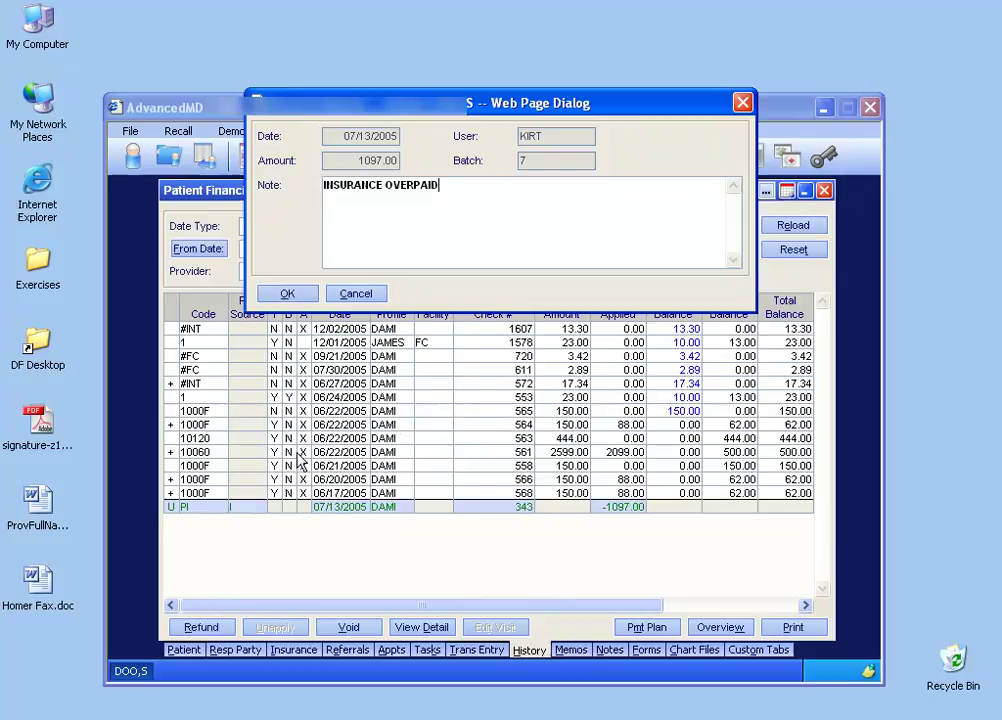
click(289, 295)
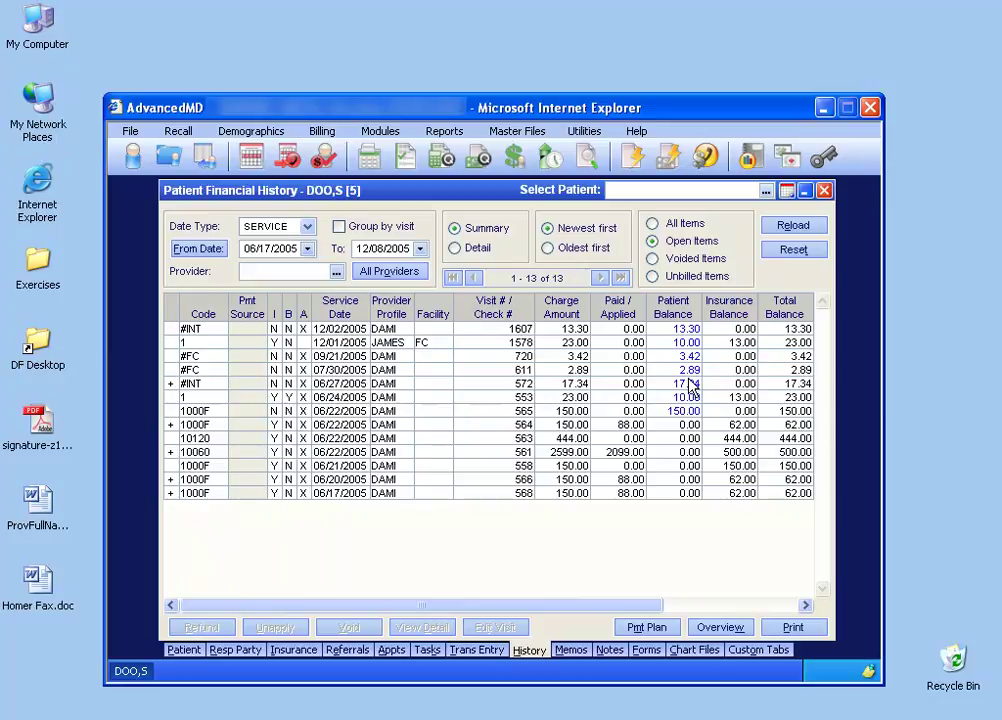
List all items in the financial history and expand the #REFUND transaction to examine its payment lines
click(656, 226)
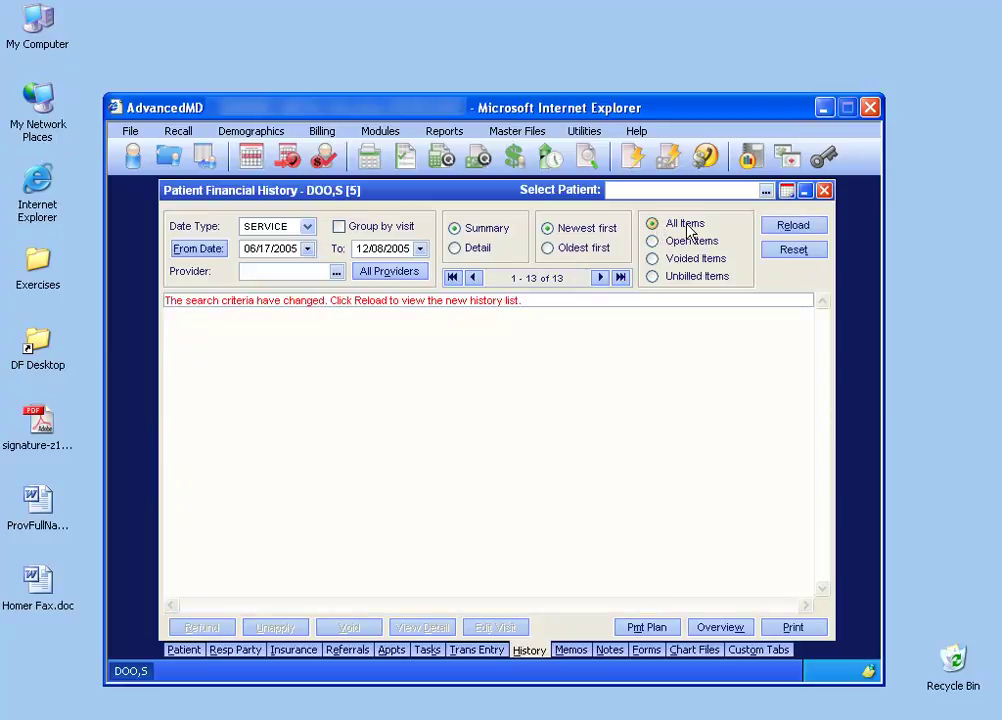
click(785, 226)
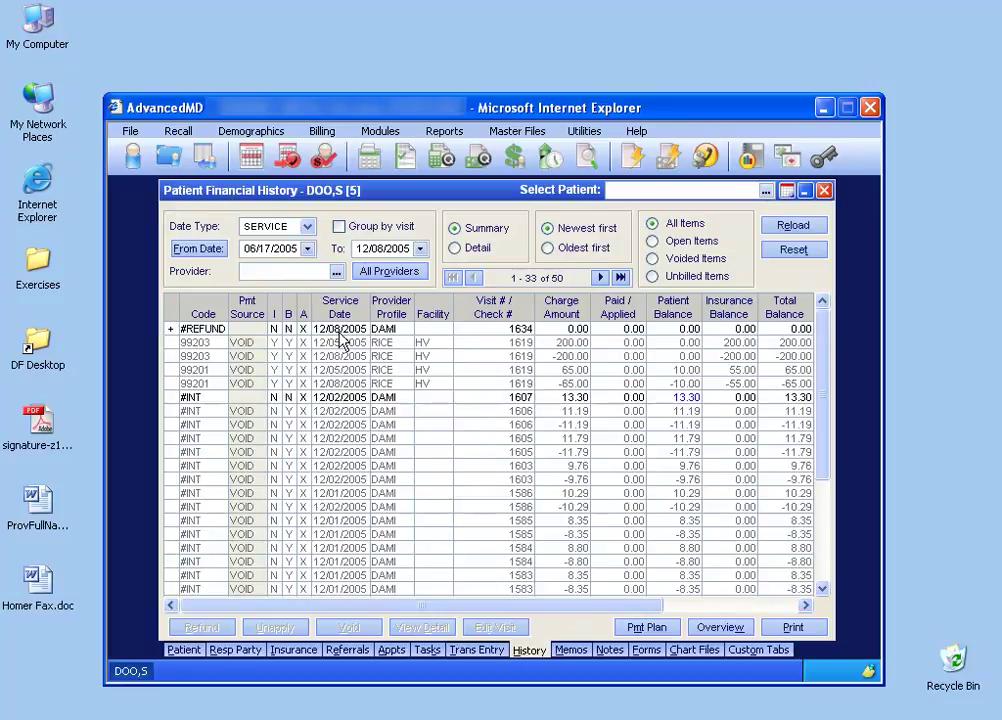
click(171, 330)
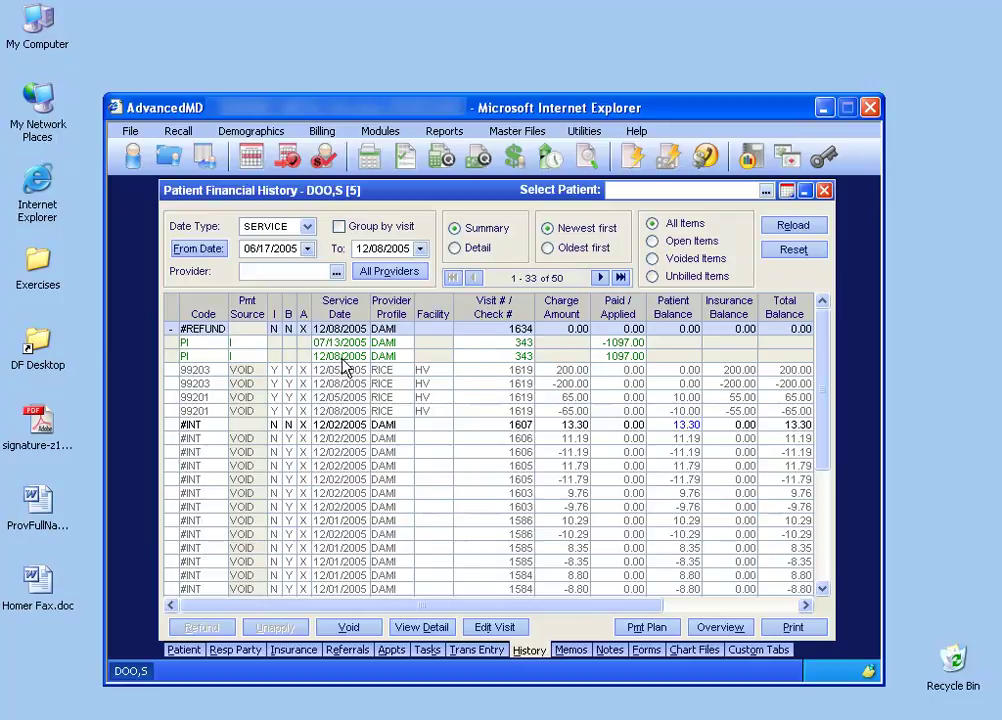
Reload the patient's financial history to list only open items
click(652, 241)
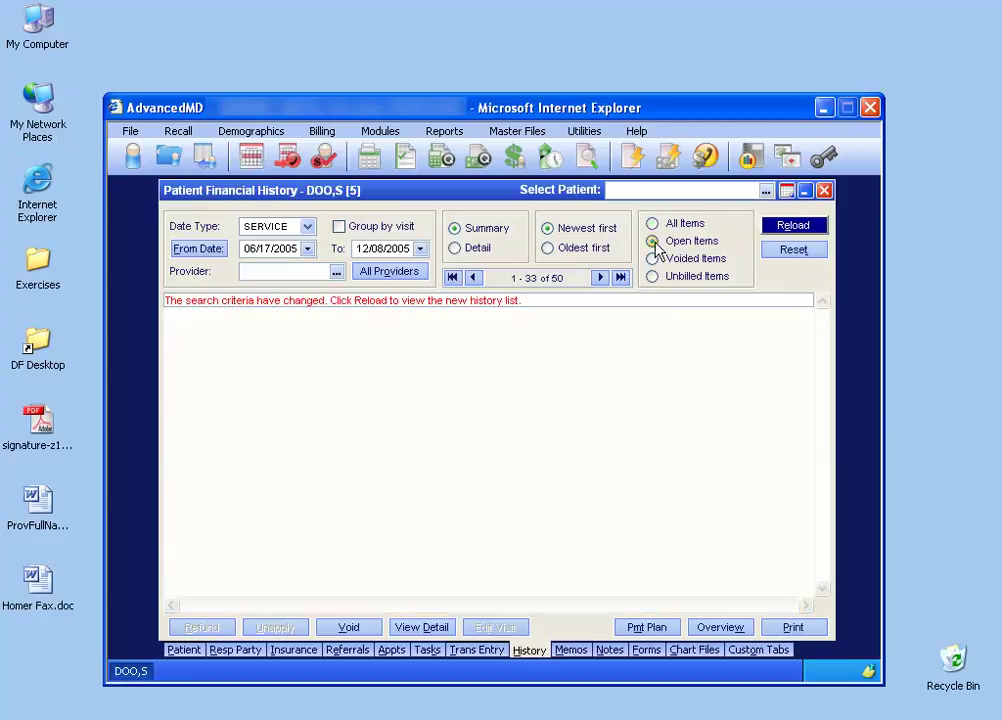
click(793, 225)
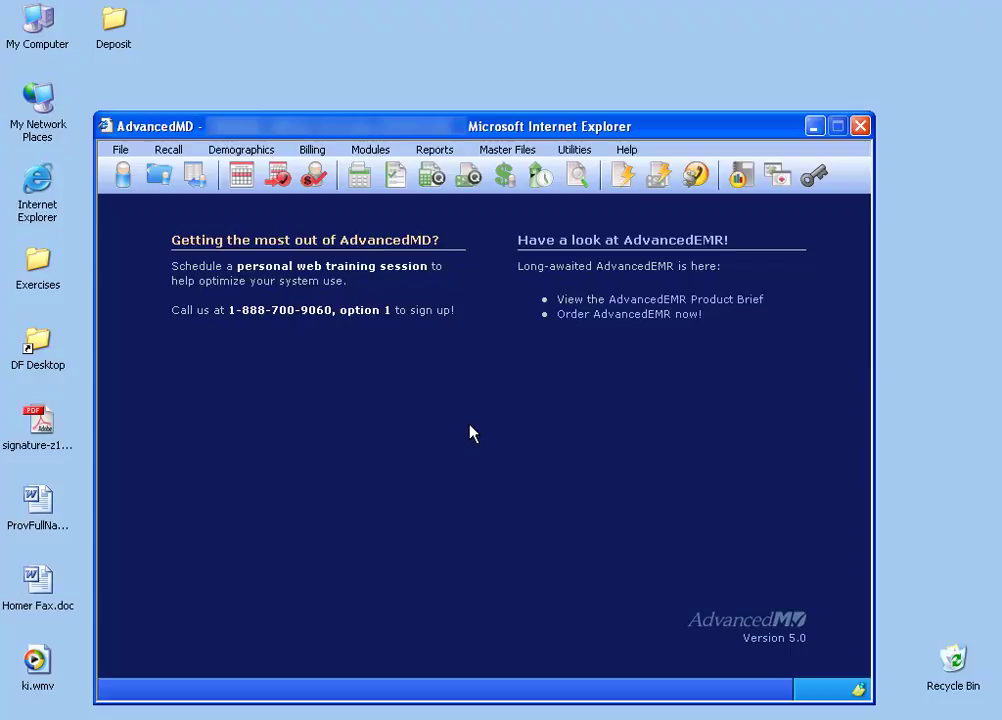
Generate the refund checks for 02/01/2005 through 12/20/2005 and examine the first check in the preview
click(312, 149)
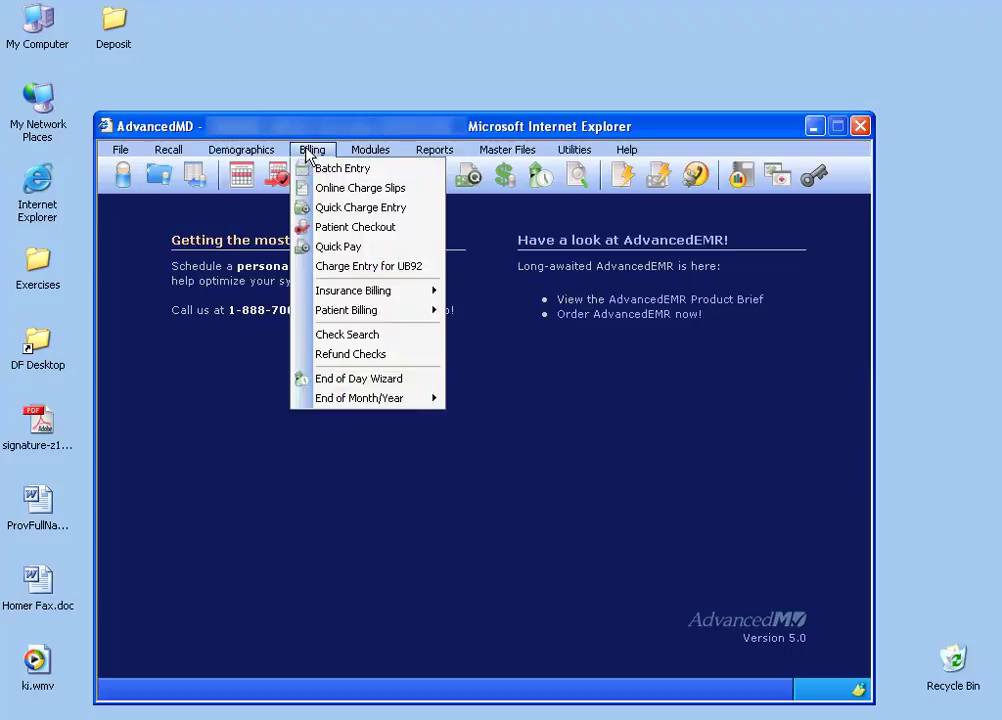
click(313, 356)
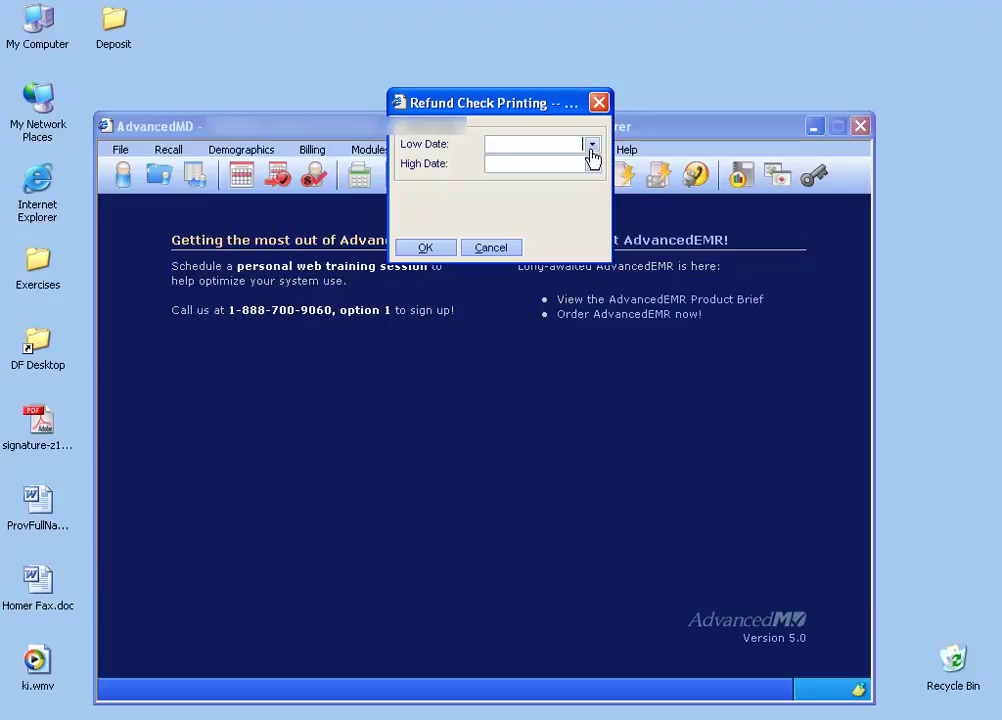
click(591, 145)
click(527, 126)
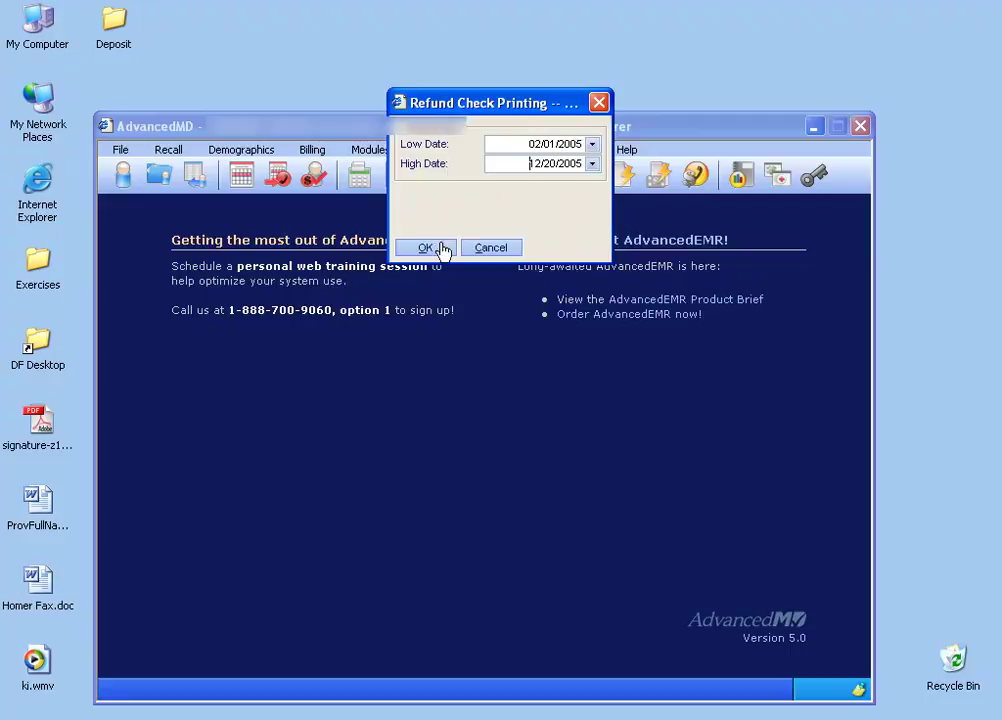
click(440, 249)
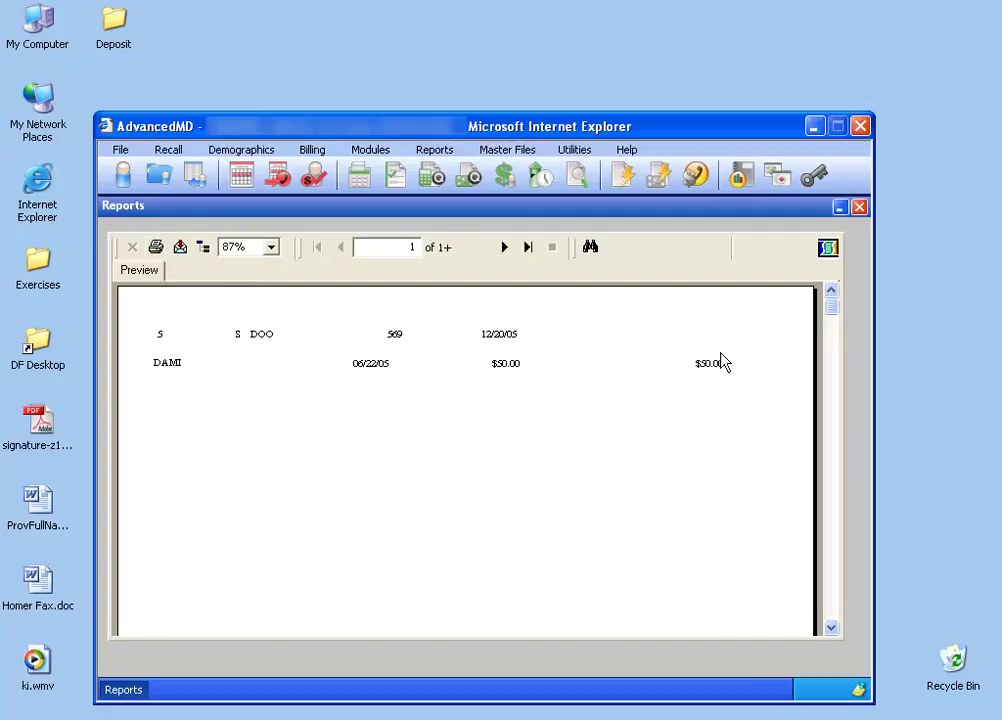
scroll(832, 316, down, 1)
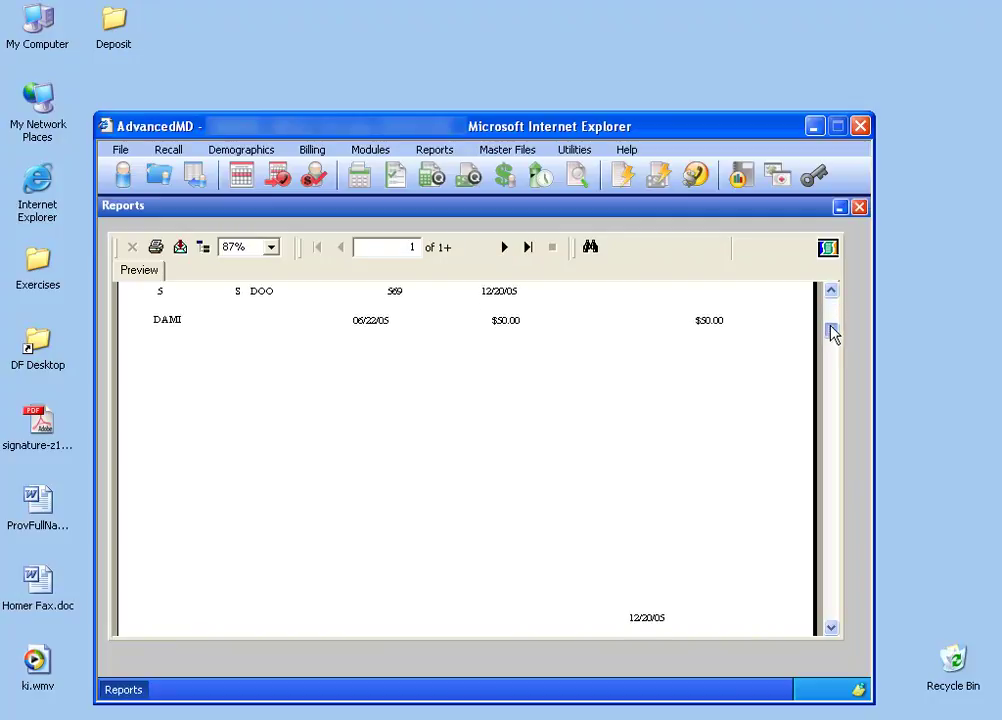